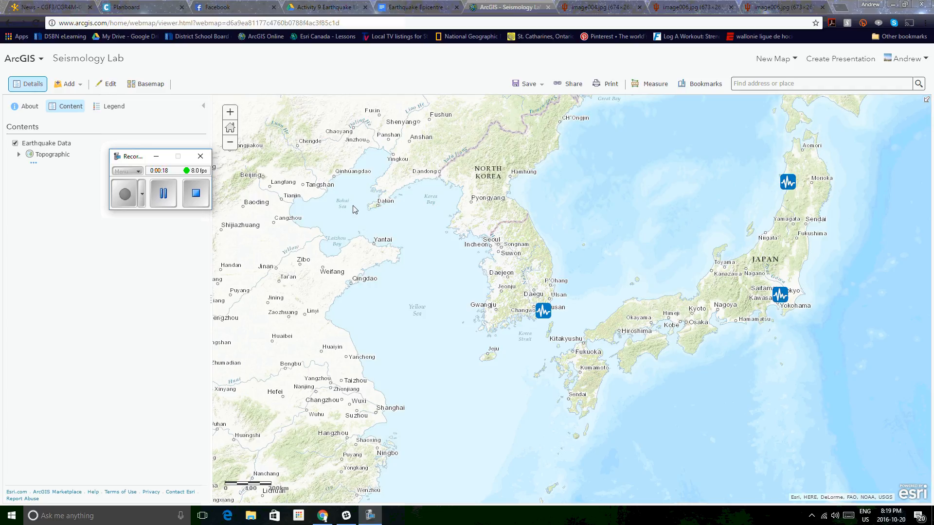
# Step: Open the Busan station's pop-up on the map and view its seismogram image
pyautogui.click(156, 157)
pyautogui.click(543, 312)
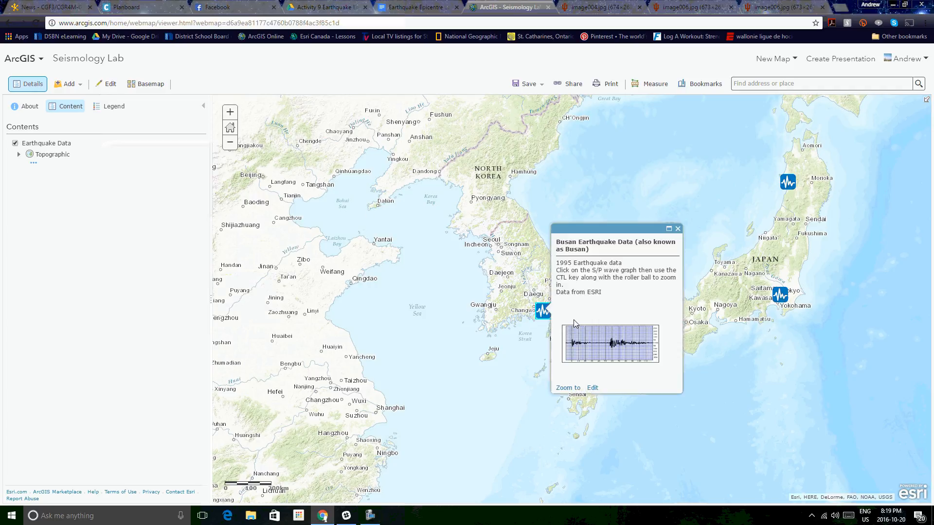
pyautogui.click(621, 355)
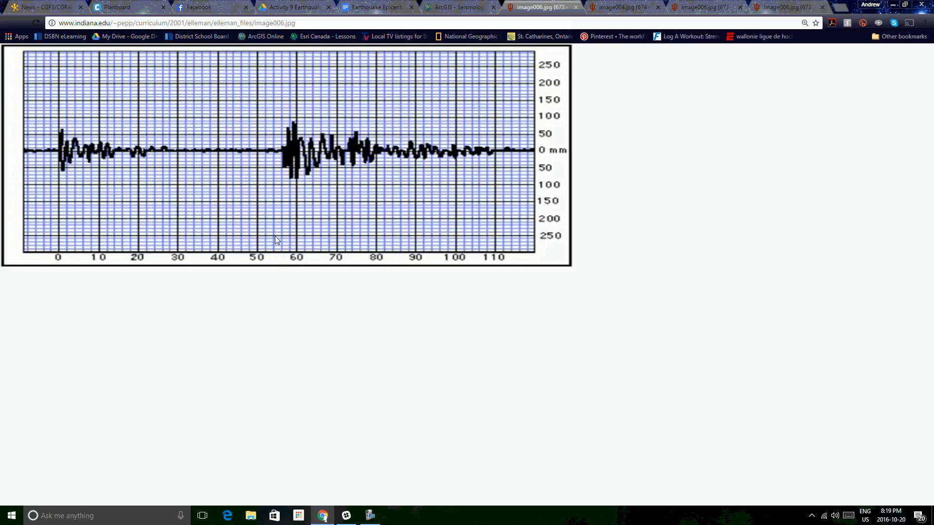
# Step: Switch to the Earthquake Epicentre Lab document, scroll to the results table, and place the cursor in Pusan's distance cell
pyautogui.click(394, 10)
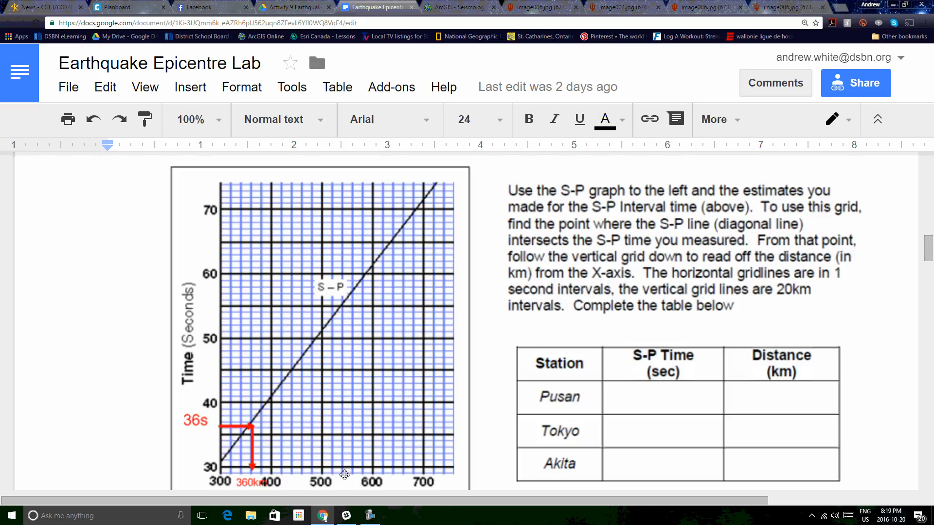
pyautogui.click(344, 475)
pyautogui.scroll(-1, 340, 344)
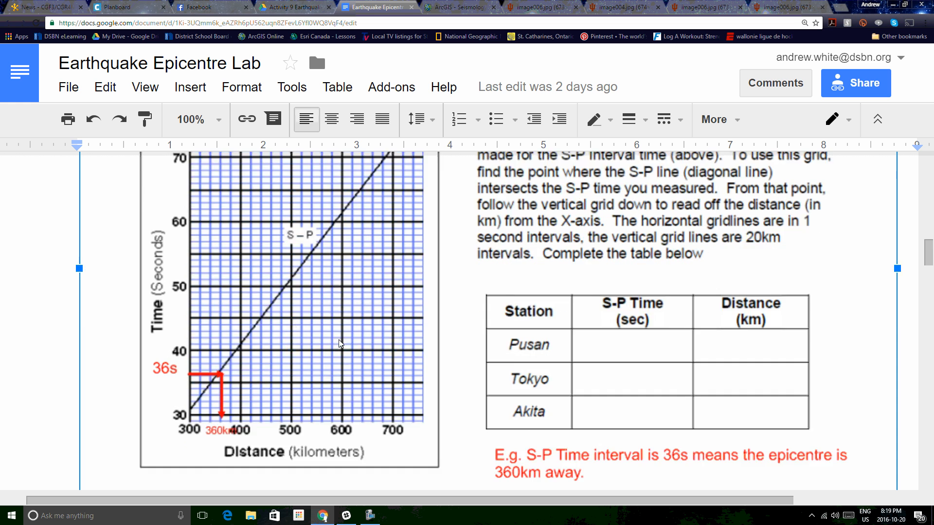
pyautogui.scroll(-15, 339, 344)
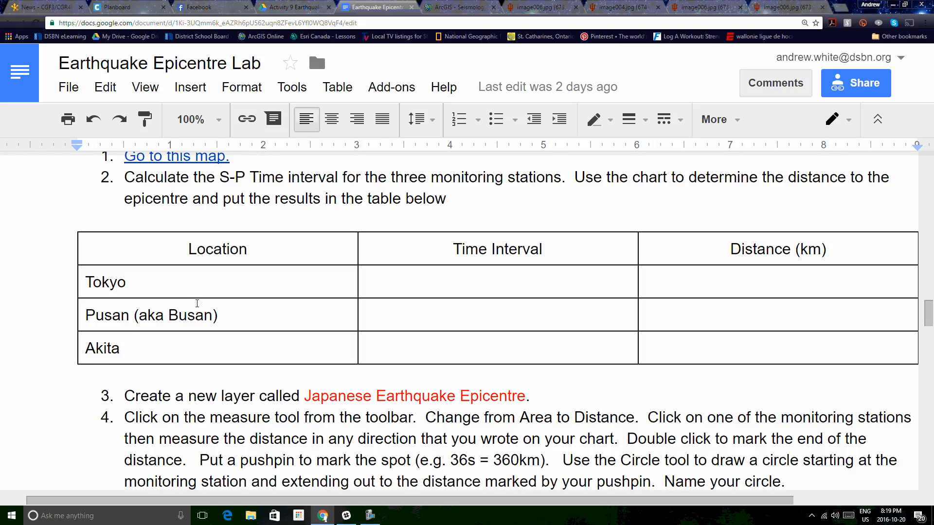
pyautogui.click(765, 316)
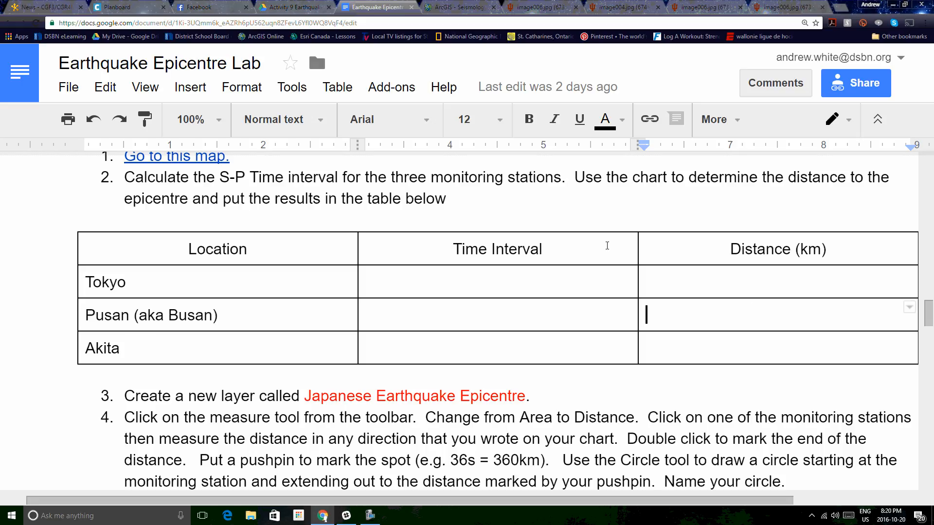
# Step: Return to the map and open the Tokyo station's seismogram image
pyautogui.click(469, 7)
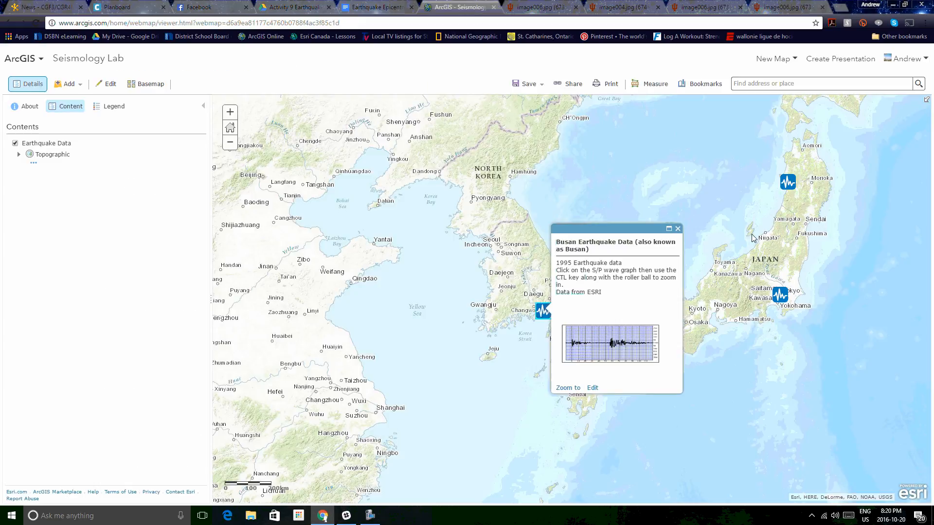
pyautogui.click(780, 295)
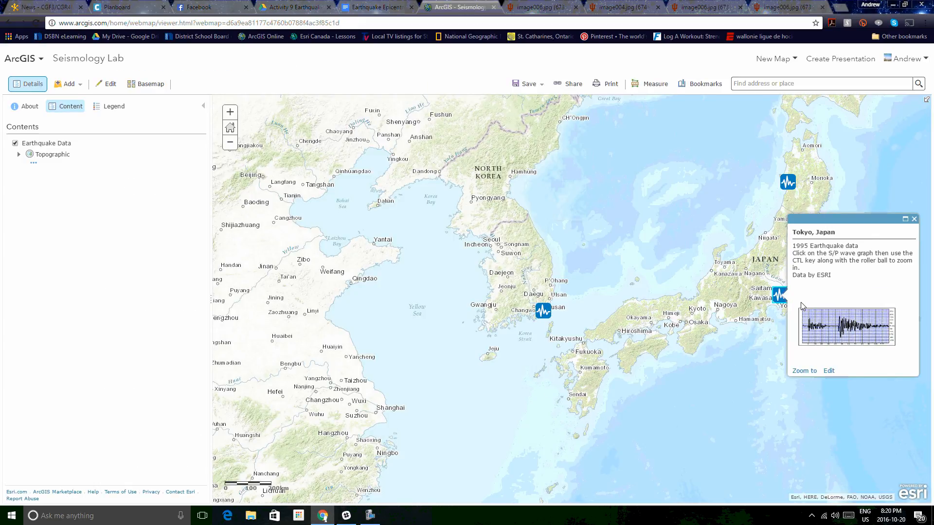
pyautogui.click(834, 336)
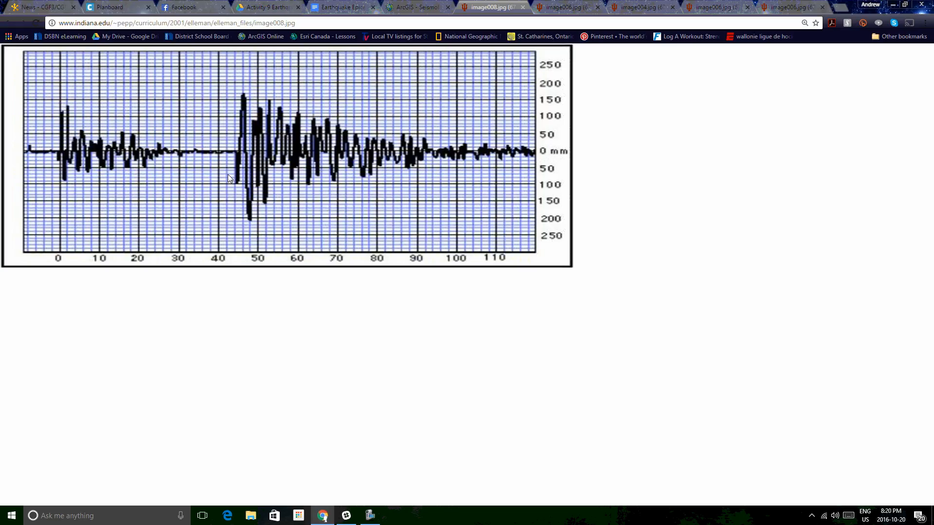
# Step: Return to the map and open the Akita station's seismogram image
pyautogui.click(416, 7)
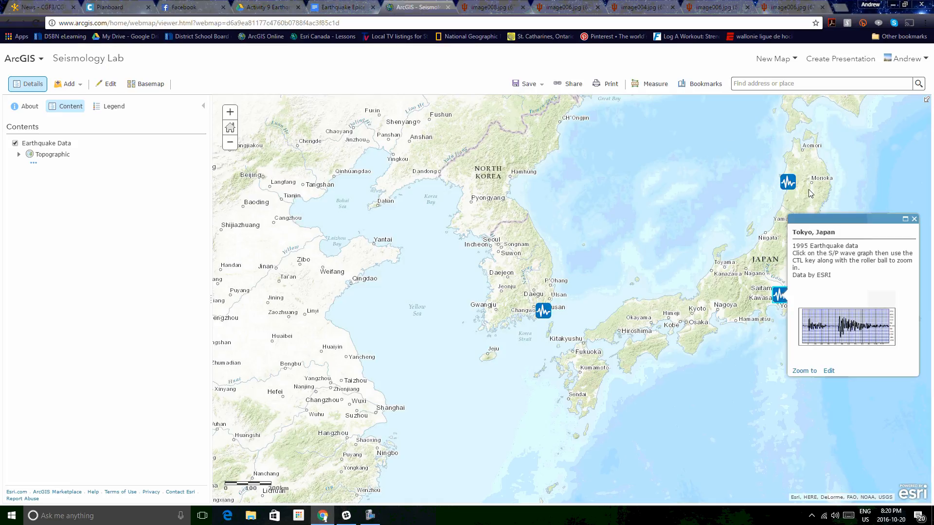
pyautogui.click(788, 183)
pyautogui.click(845, 217)
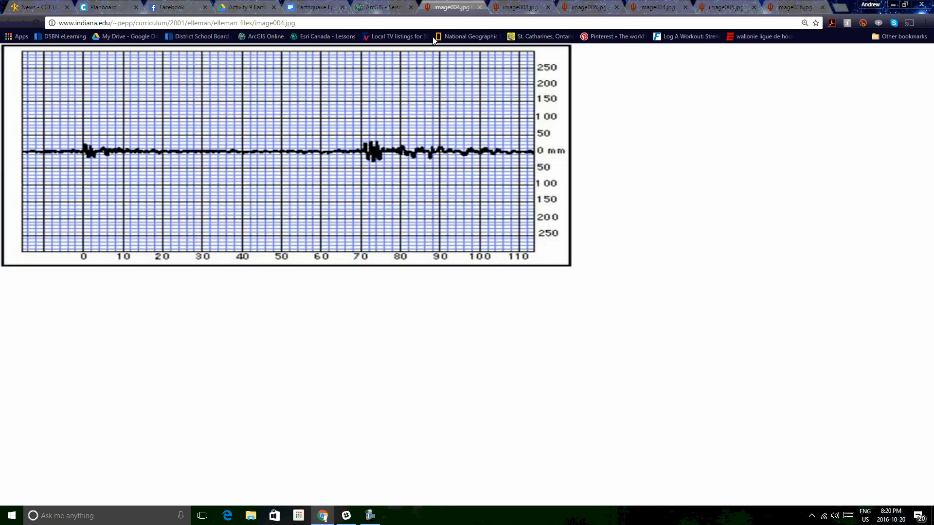
# Step: Return to the map and close the extra seismogram image tabs
pyautogui.click(480, 7)
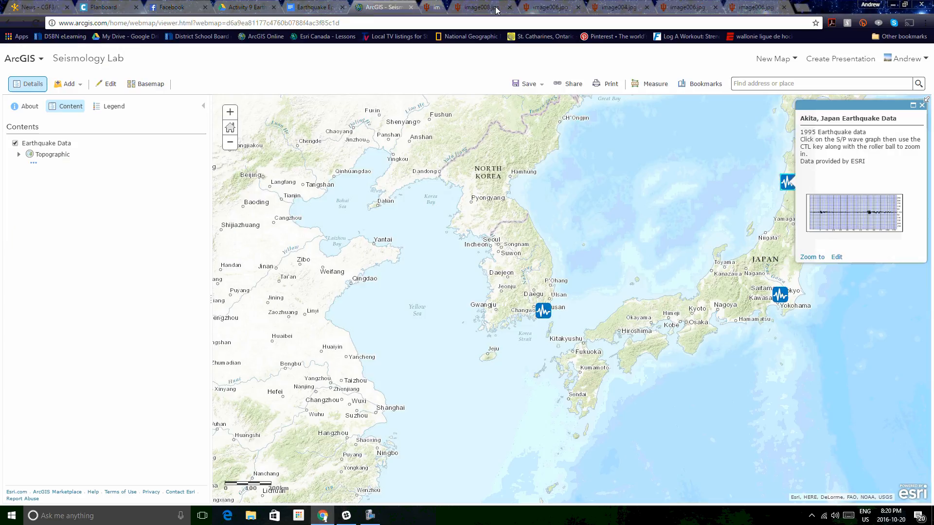
pyautogui.click(480, 8)
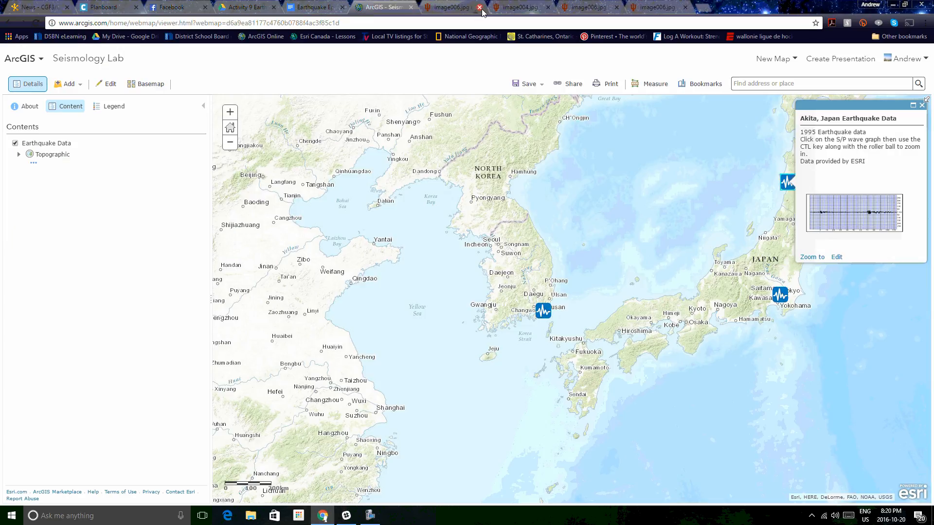
pyautogui.click(480, 7)
pyautogui.click(480, 8)
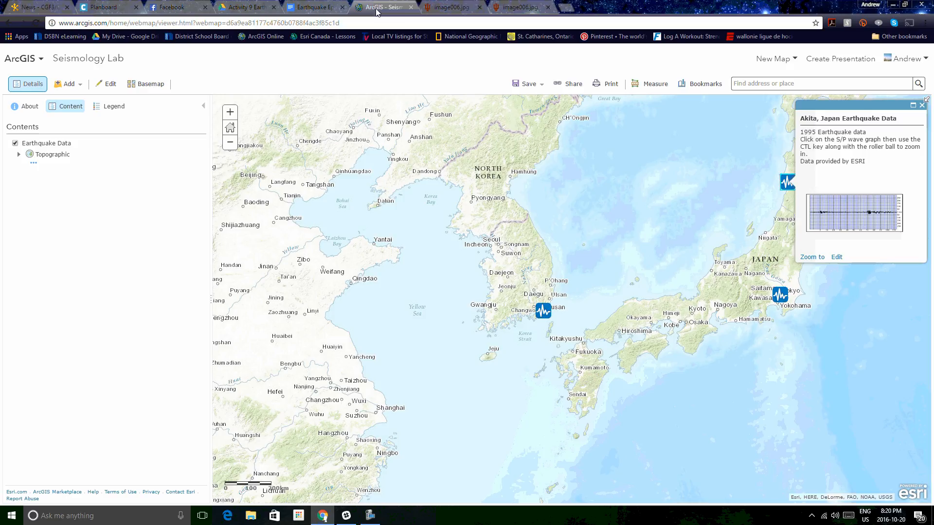
# Step: Close the Akita station's pop-up on the map
pyautogui.click(303, 8)
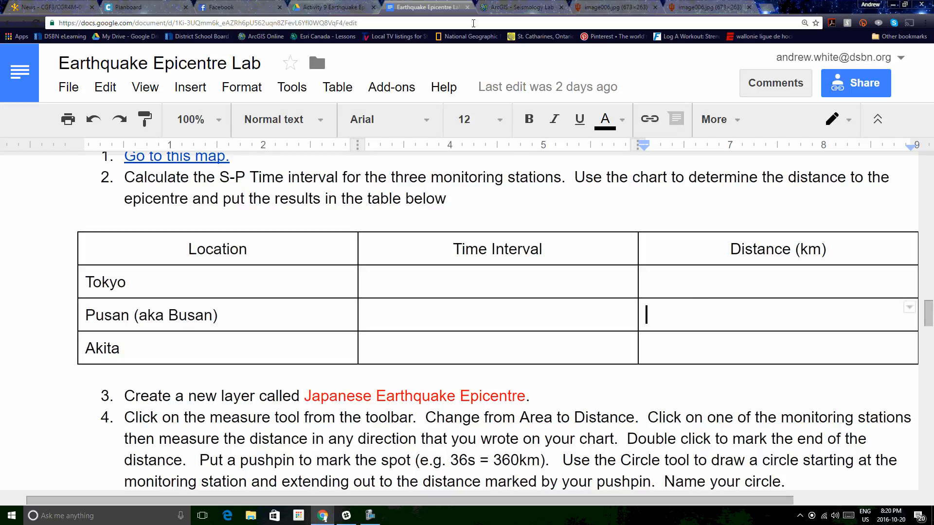
pyautogui.click(507, 9)
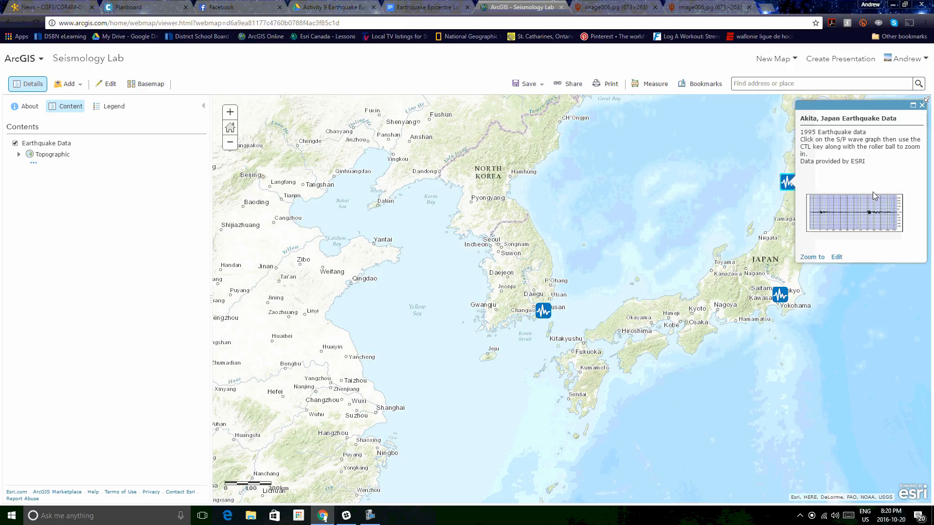
pyautogui.click(922, 106)
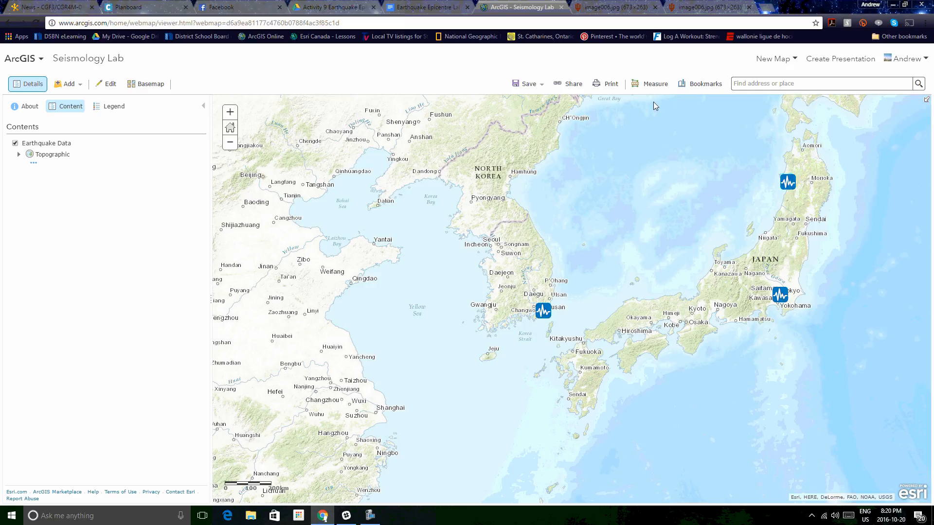
# Step: Add a Map Notes layer named Distance to Epicentre
pyautogui.click(70, 86)
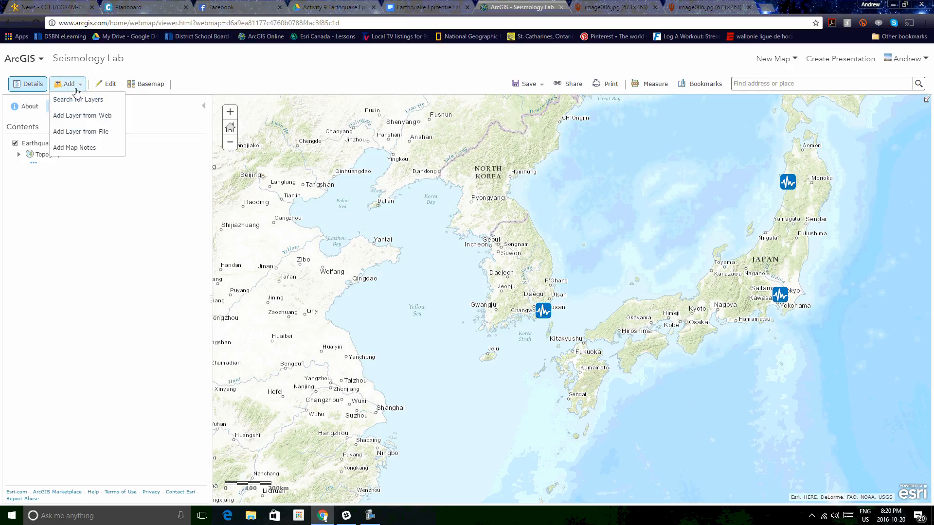
pyautogui.click(84, 152)
pyautogui.moveTo(450, 259); pyautogui.dragTo(299, 266)
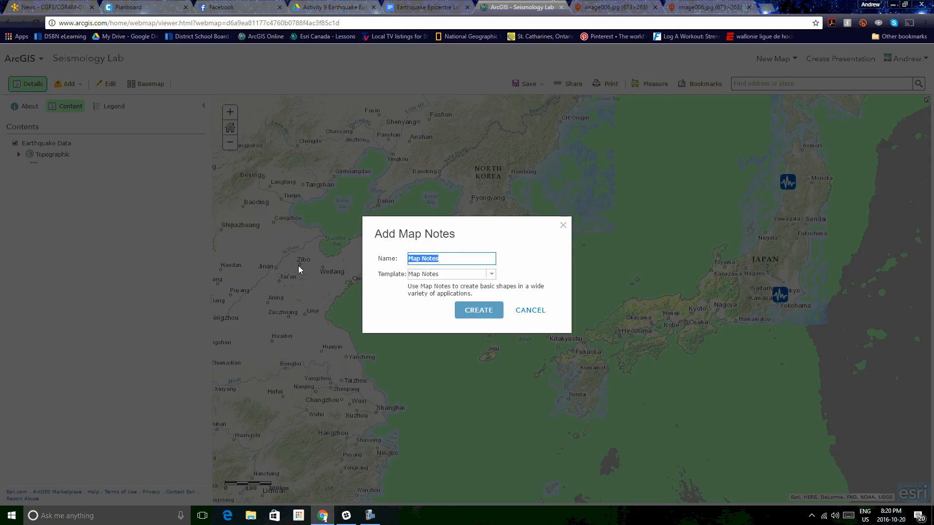
pyautogui.write('Distance to Epicentre')
pyautogui.click(473, 311)
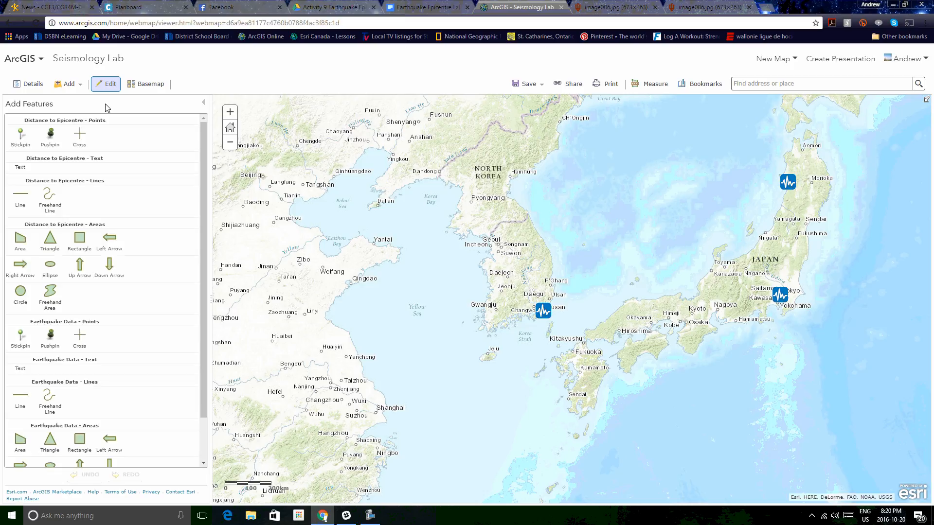
# Step: Measure a distance in kilometres of about 552 km from the Busan station toward the southeast
pyautogui.click(649, 85)
pyautogui.click(657, 126)
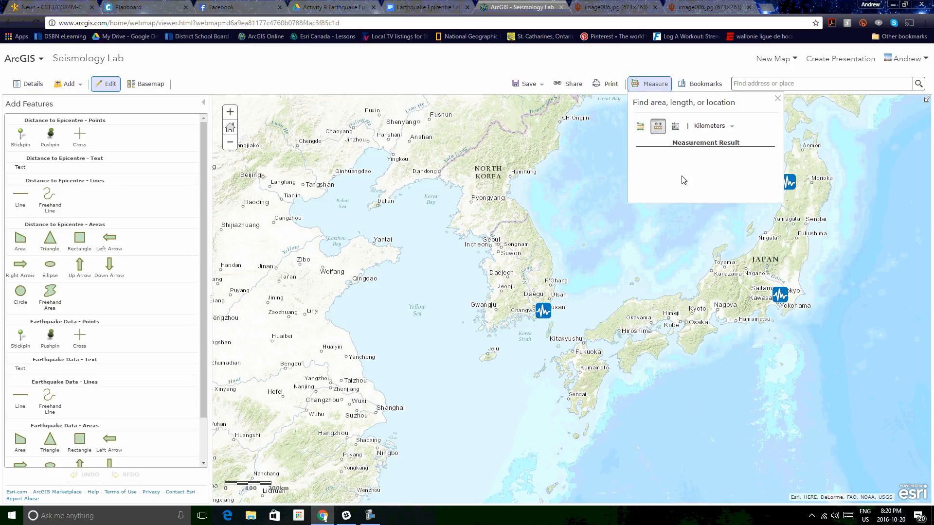
pyautogui.click(534, 312)
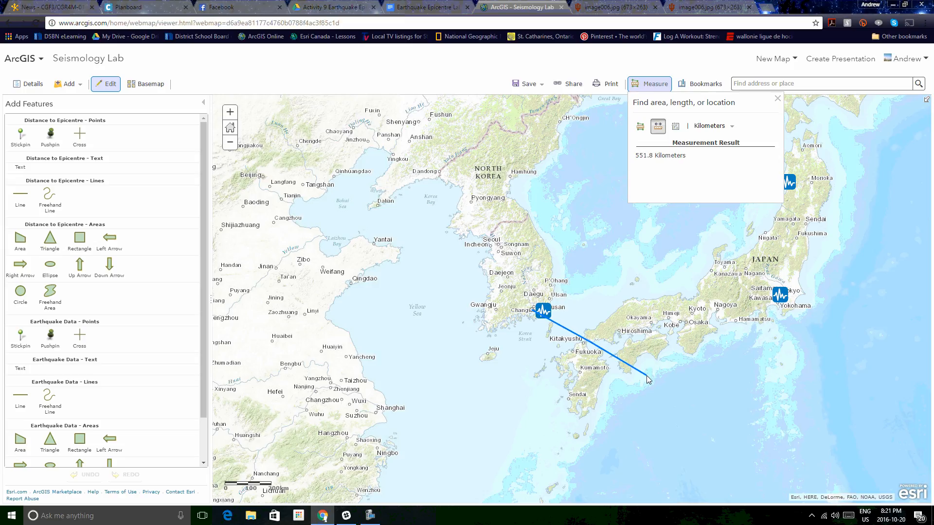
pyautogui.doubleClick(647, 375)
# Step: Draw a map-note circle centred on the Busan station reaching the end of the measured line
pyautogui.click(22, 294)
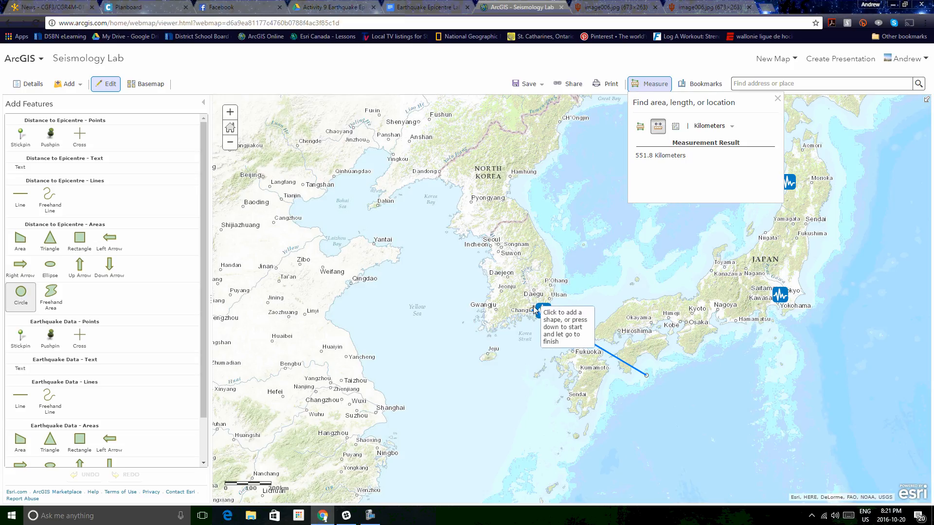
pyautogui.moveTo(531, 307); pyautogui.dragTo(637, 386)
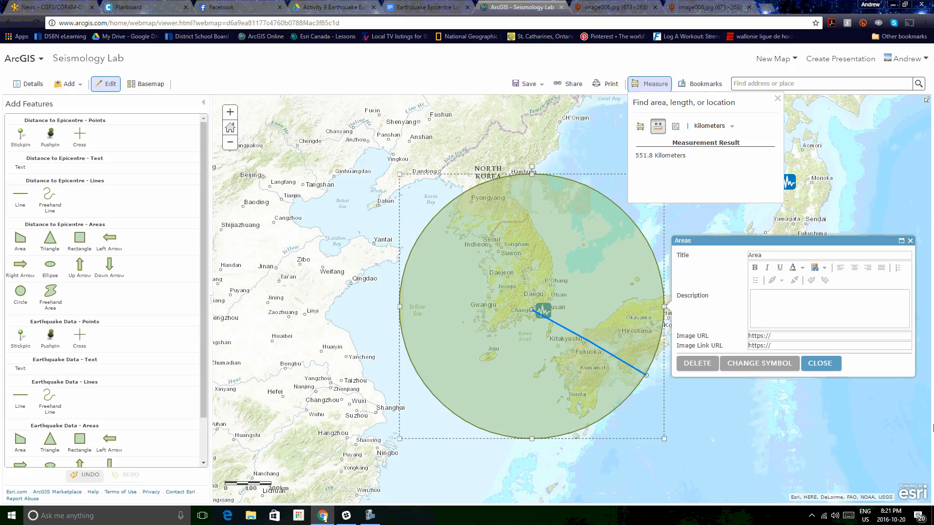
# Step: Change the Busan circle's symbol to a #242424 outline and an #A80000 fill
pyautogui.click(759, 364)
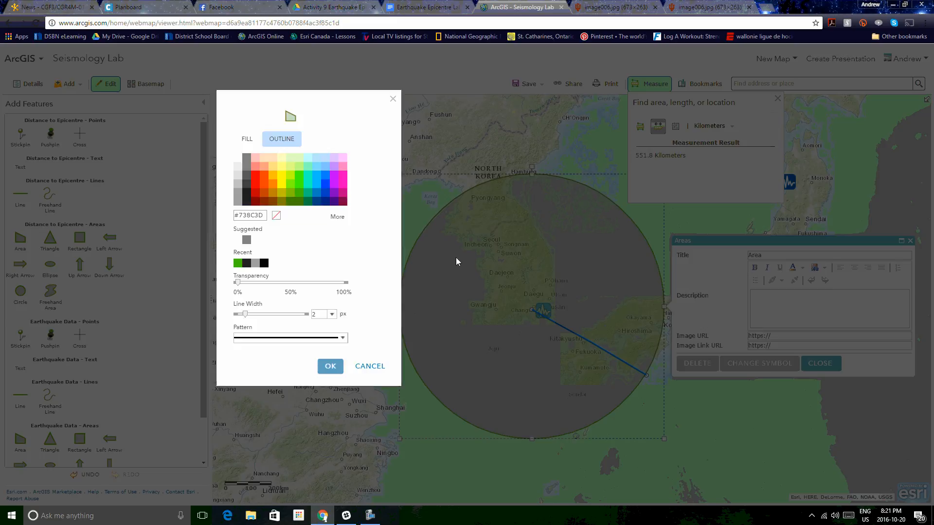
pyautogui.click(255, 192)
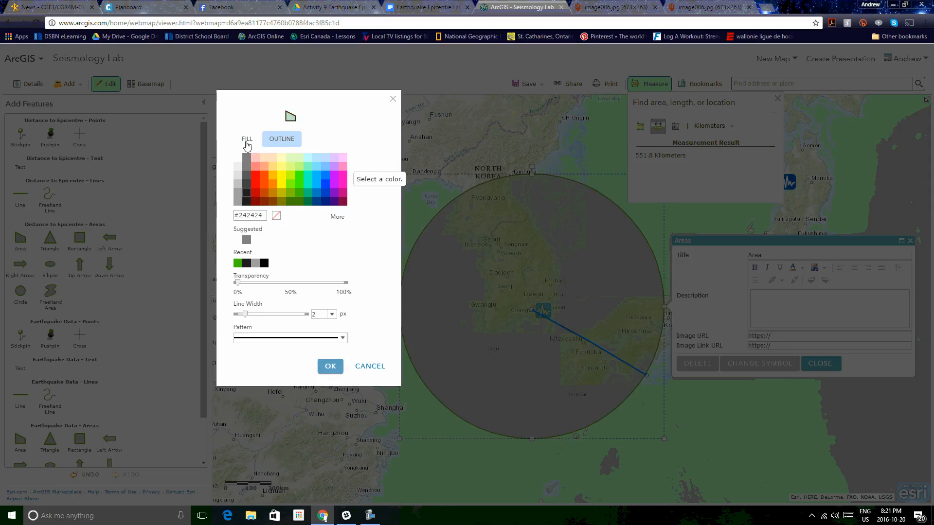
pyautogui.click(247, 141)
pyautogui.click(255, 193)
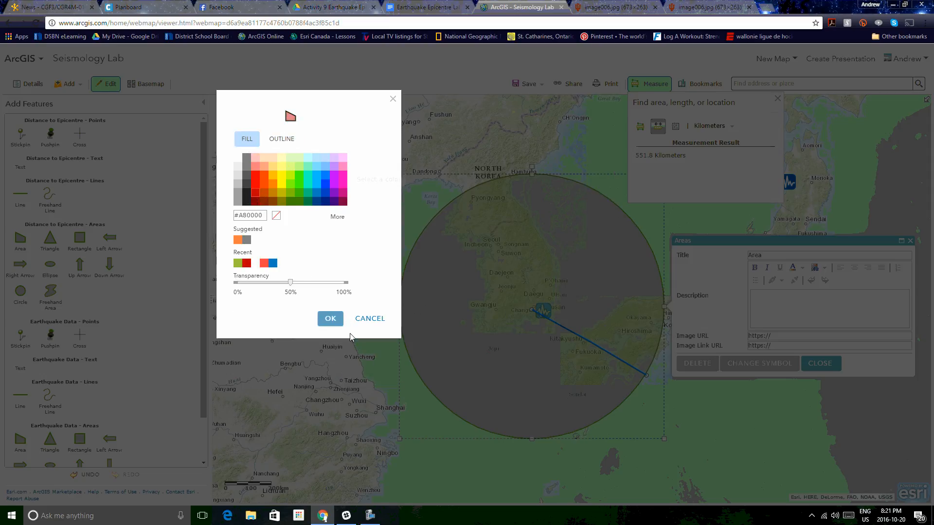
pyautogui.click(330, 320)
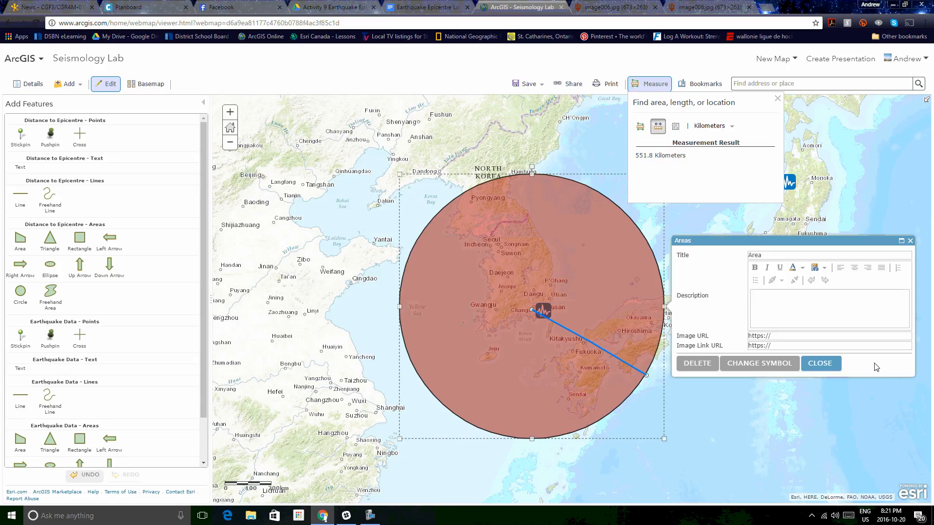
pyautogui.click(820, 364)
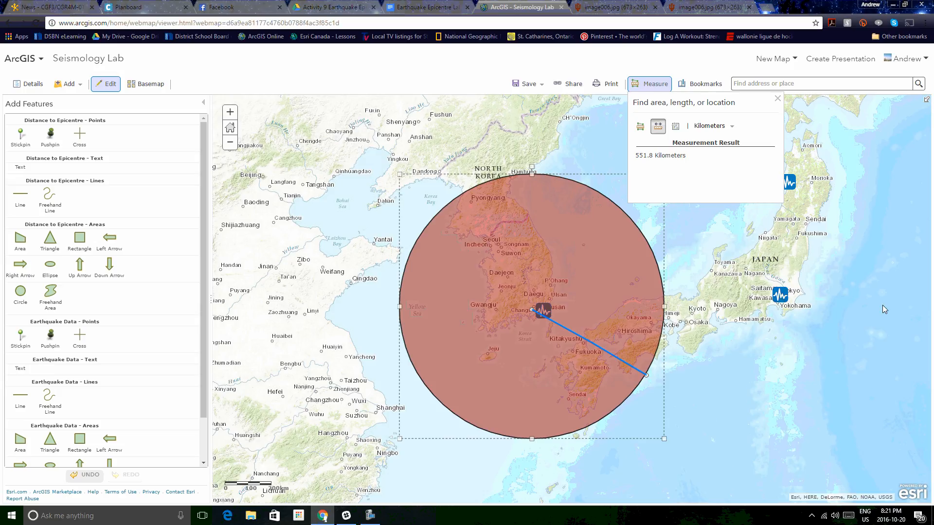
# Step: Measure a distance of about 610 km from the Tokyo station toward the southwest
pyautogui.moveTo(854, 307); pyautogui.dragTo(724, 325)
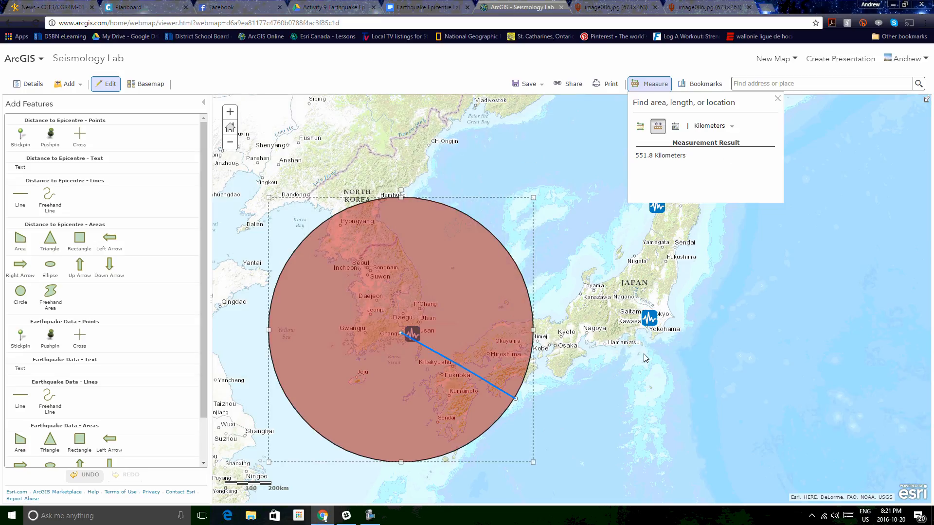
pyautogui.click(642, 323)
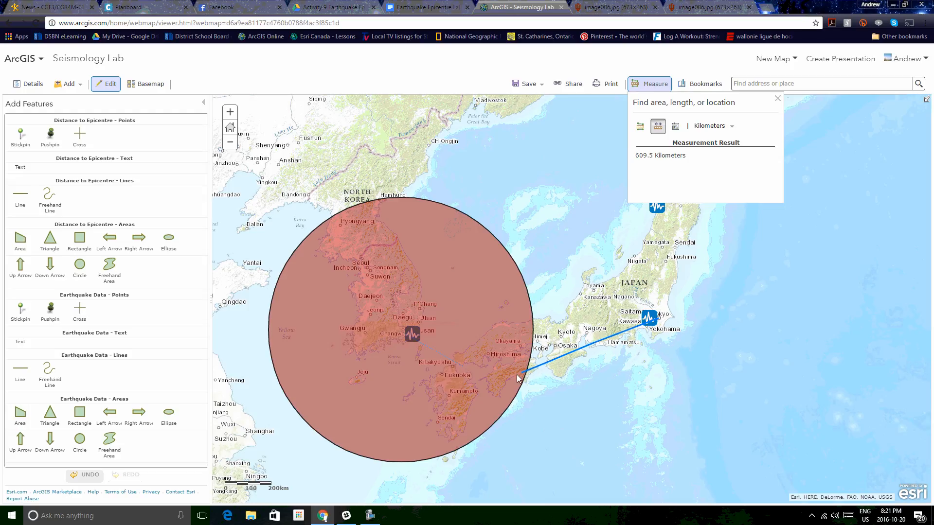
pyautogui.doubleClick(558, 421)
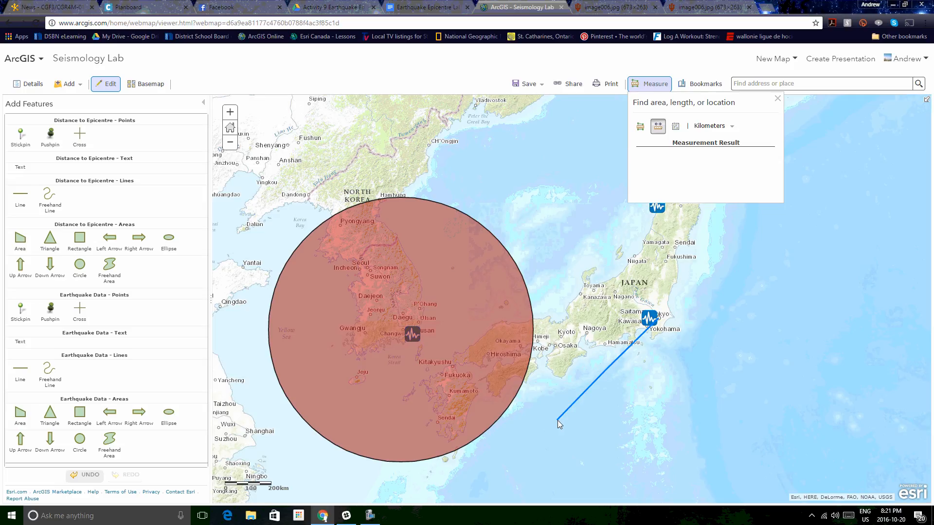
# Step: Draw a map-note circle centred on the Tokyo station reaching the end of the measured line
pyautogui.click(81, 268)
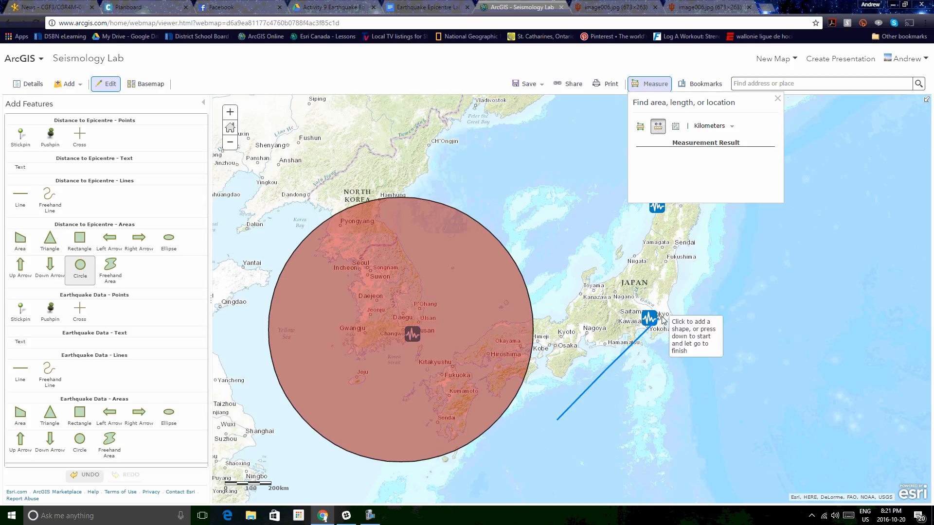
pyautogui.moveTo(662, 319)
pyautogui.mouseDown()
pyautogui.moveTo(699, 416)
pyautogui.moveTo(696, 451)
pyautogui.mouseUp()
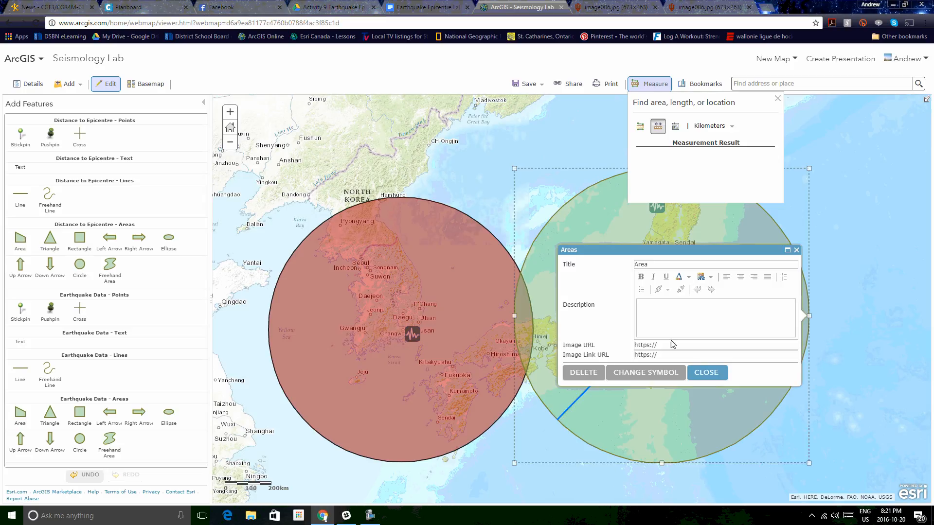
# Step: Change the Tokyo circle's symbol to a yellow fill with a #1A1A1A outline
pyautogui.click(642, 372)
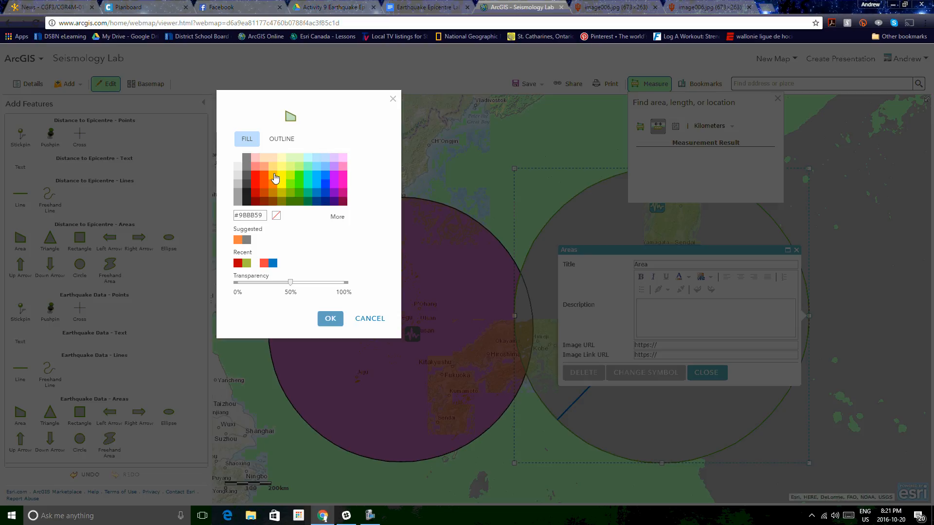
pyautogui.click(282, 184)
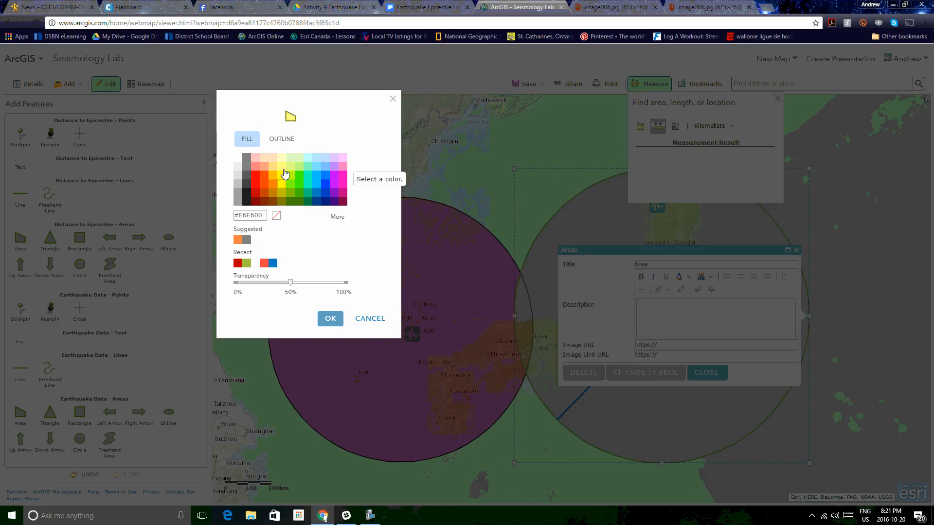
pyautogui.click(280, 142)
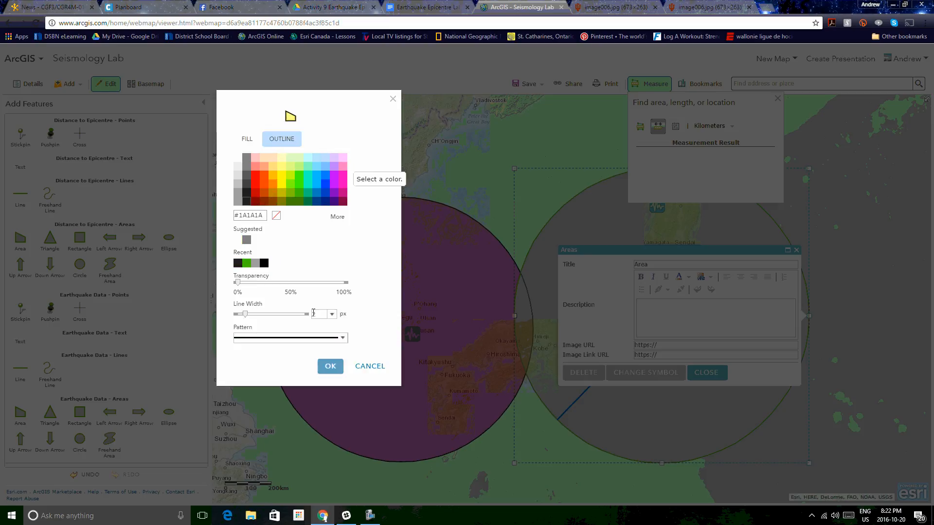
pyautogui.click(333, 368)
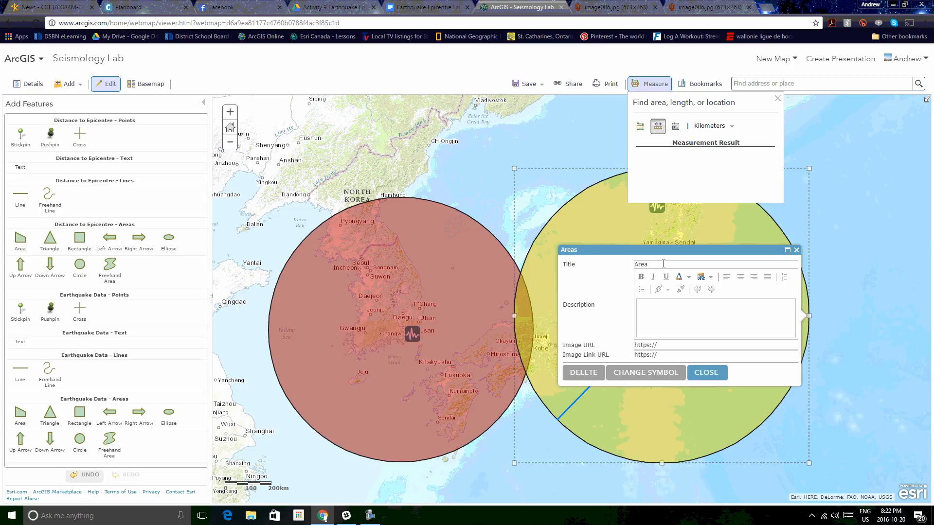
# Step: Title the Tokyo circle "Tokyo Station" and close its pop-up
pyautogui.doubleClick(663, 264)
pyautogui.write('Tokyo')
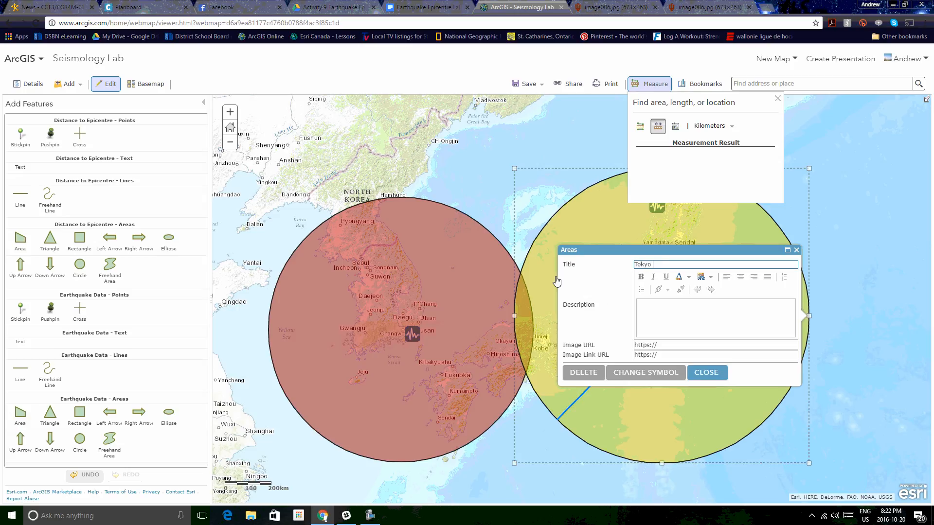
pyautogui.write(' Station')
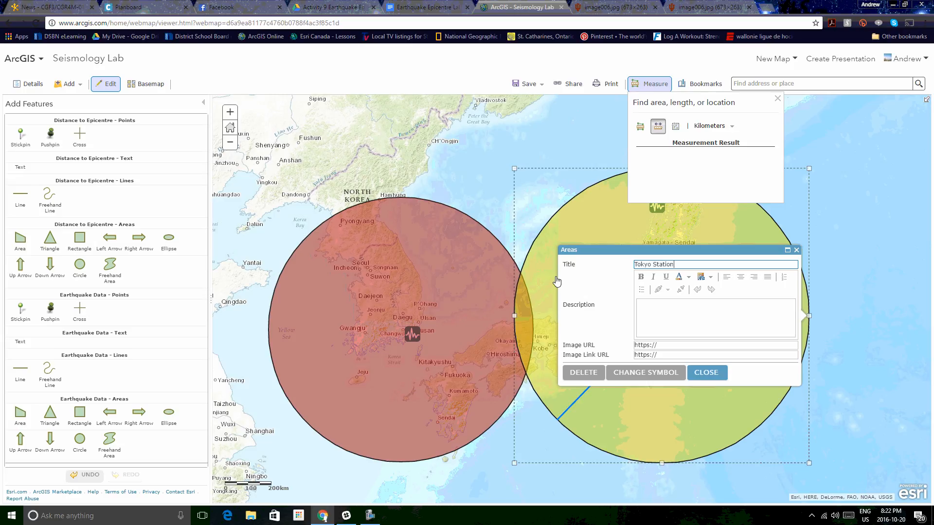
pyautogui.click(713, 374)
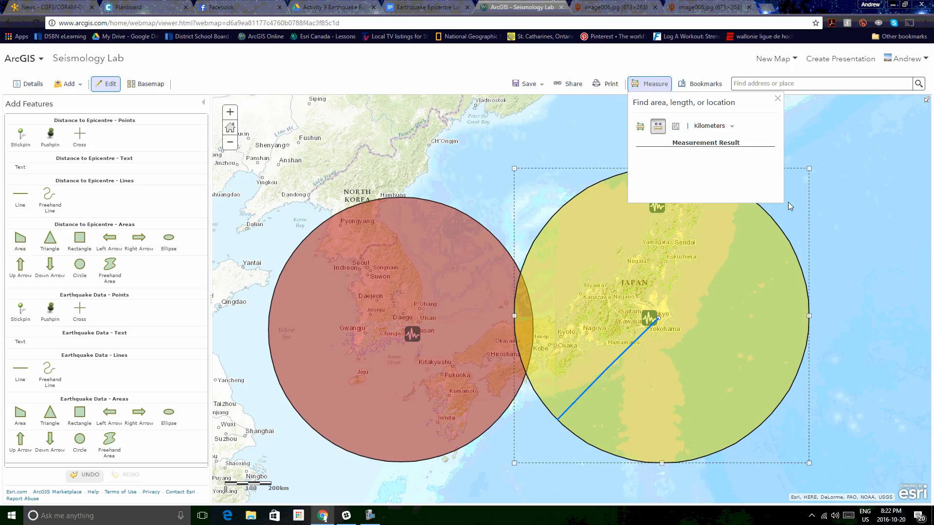
# Step: Close the measure panel and draw a circle centred on the Akita station extending southeast
pyautogui.click(777, 99)
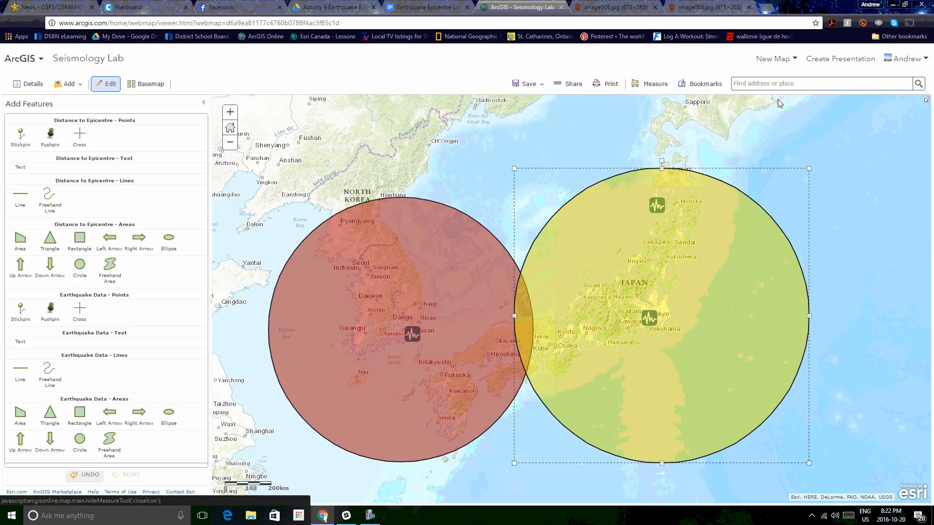
pyautogui.moveTo(776, 165); pyautogui.dragTo(776, 235)
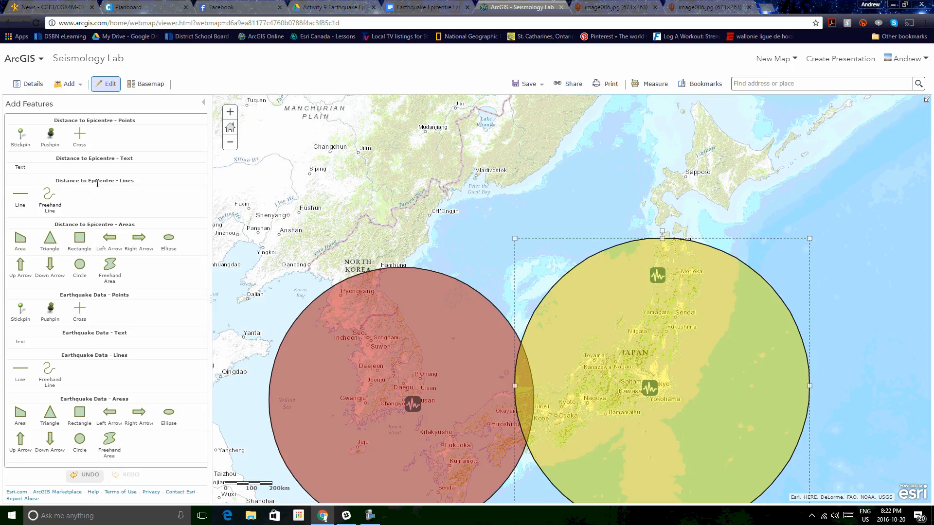
pyautogui.click(81, 269)
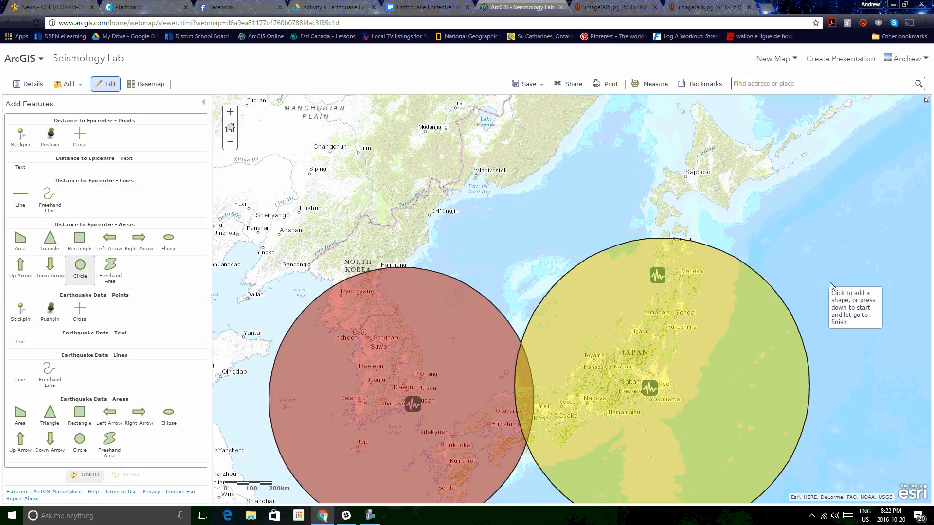
pyautogui.moveTo(665, 281); pyautogui.dragTo(766, 460)
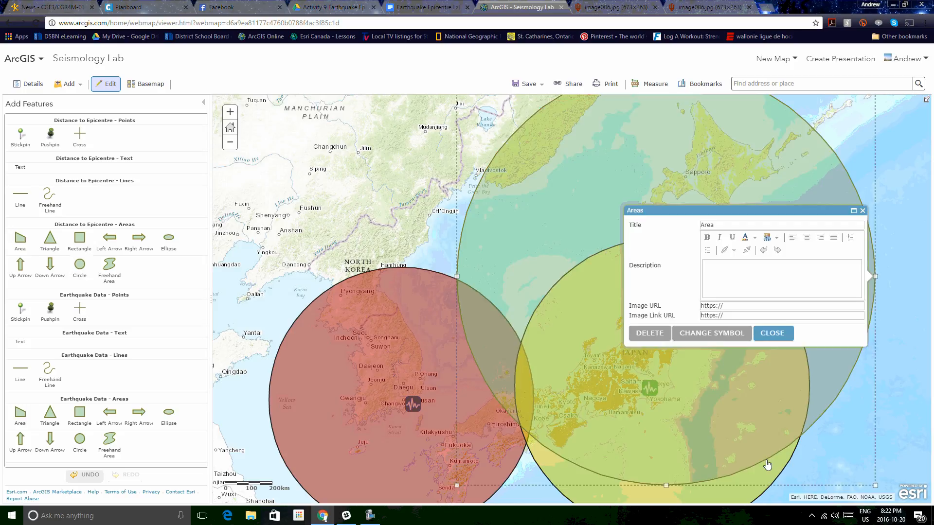
# Step: Change the Akita circle's symbol to a dark outline and a #005CE6 blue fill, then close its pop-up
pyautogui.click(730, 333)
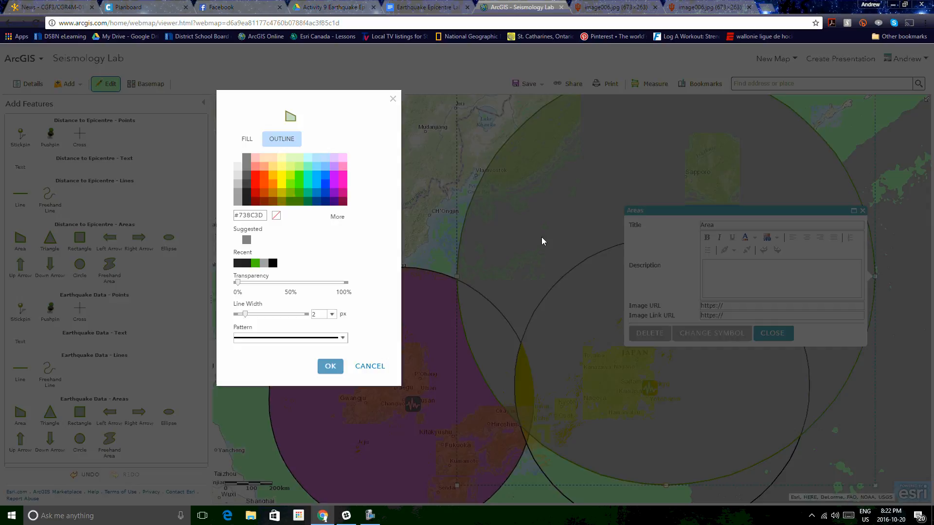
pyautogui.click(324, 176)
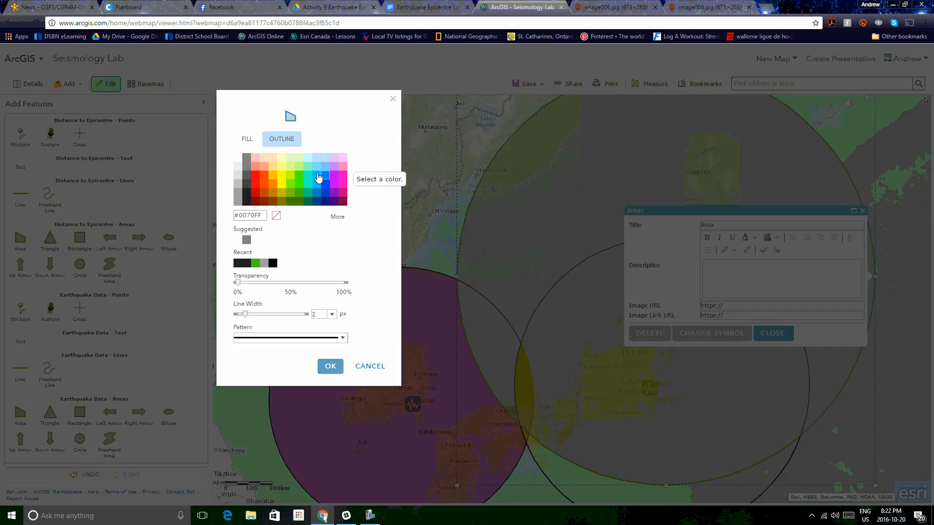
pyautogui.click(247, 199)
pyautogui.click(247, 139)
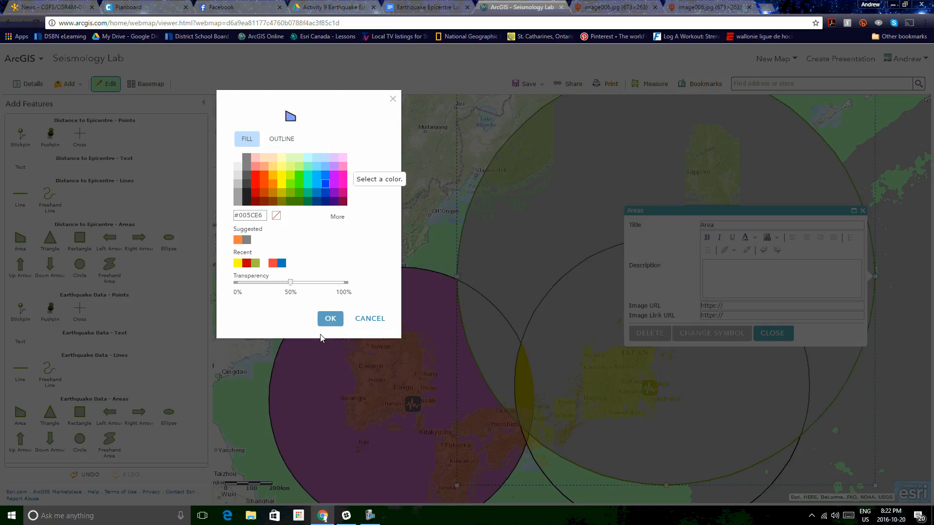
pyautogui.click(330, 319)
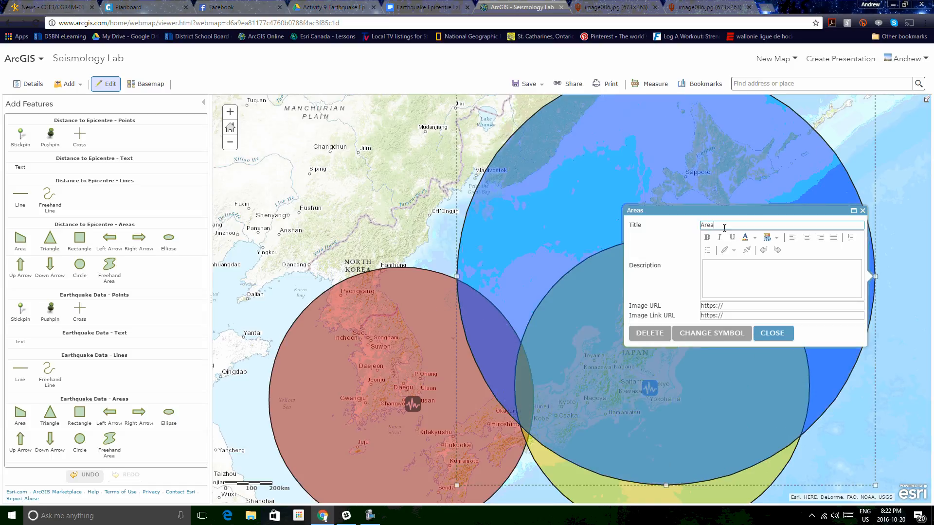
pyautogui.write('A')
pyautogui.click(788, 337)
# Step: Review the remaining steps in the Earthquake Epicentre Lab instructions document
pyautogui.moveTo(890, 408); pyautogui.dragTo(896, 308)
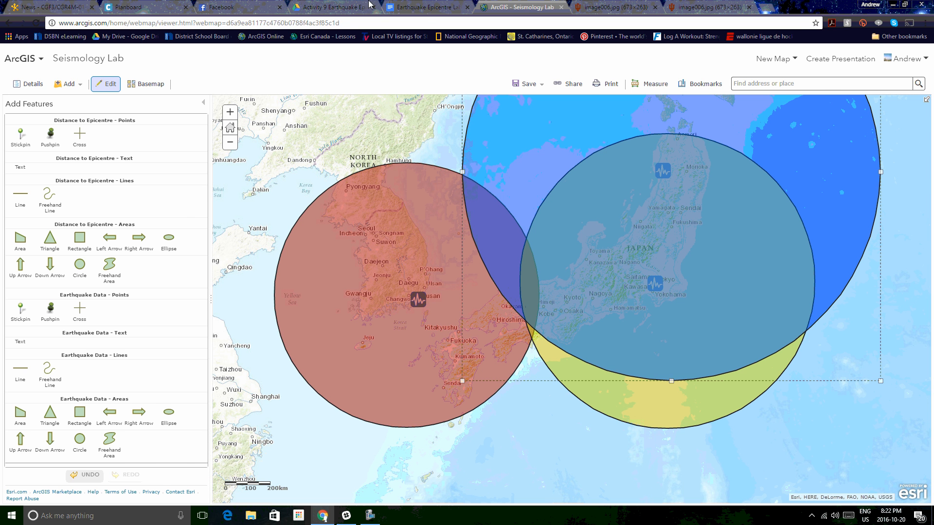
pyautogui.click(424, 6)
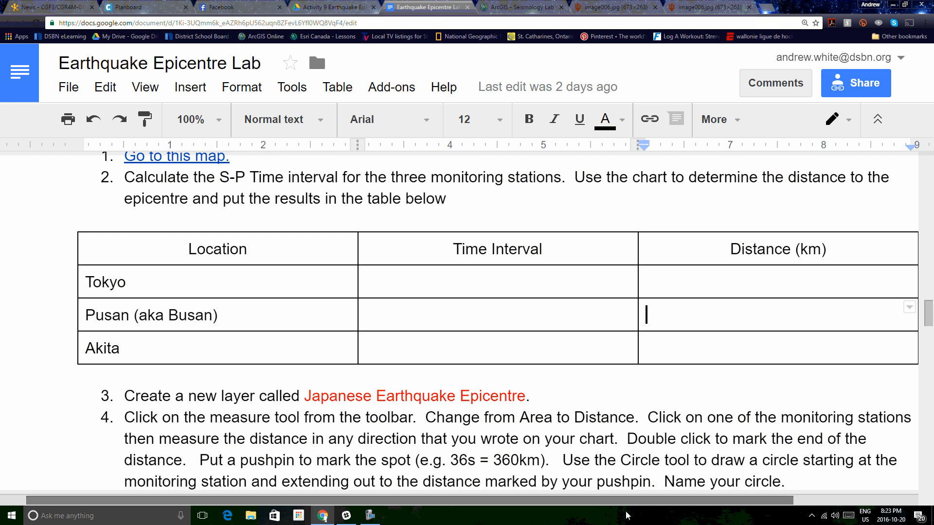
pyautogui.scroll(-4, 577, 361)
pyautogui.scroll(-3, 577, 361)
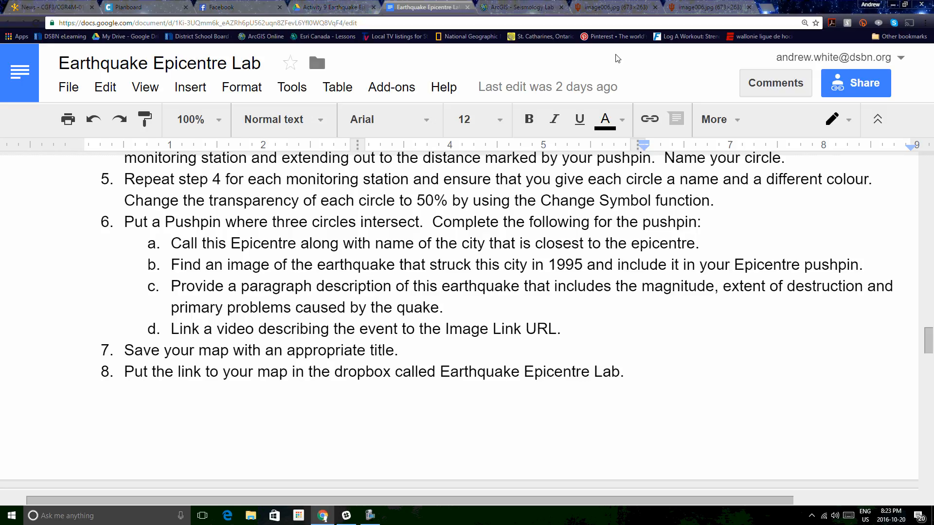
pyautogui.click(501, 11)
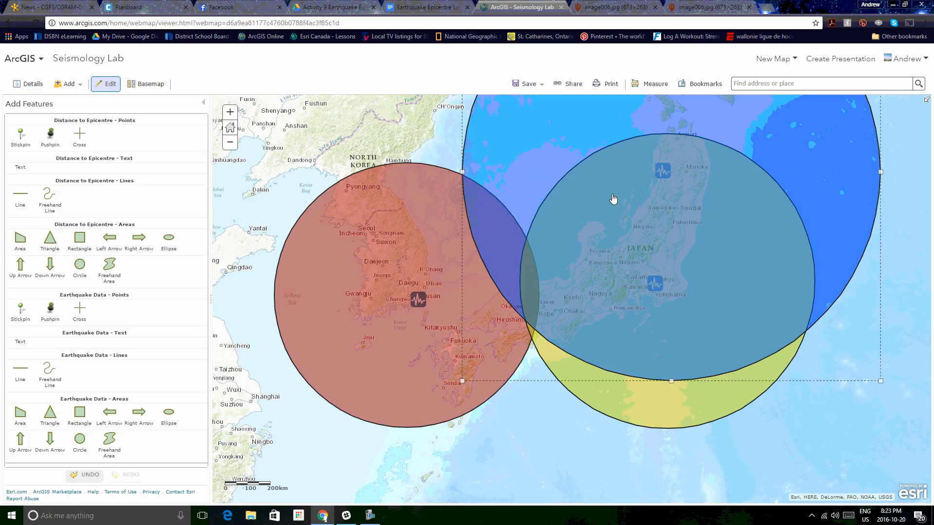